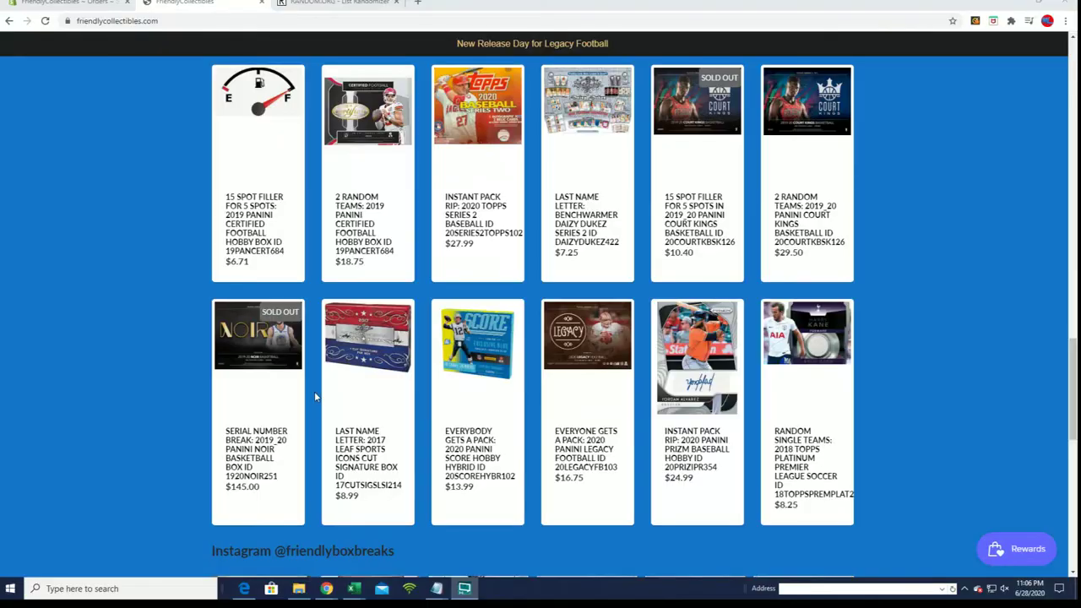
Open the 2019-20 Panini Noir serial number break page listing the filler A–D winners
click(278, 353)
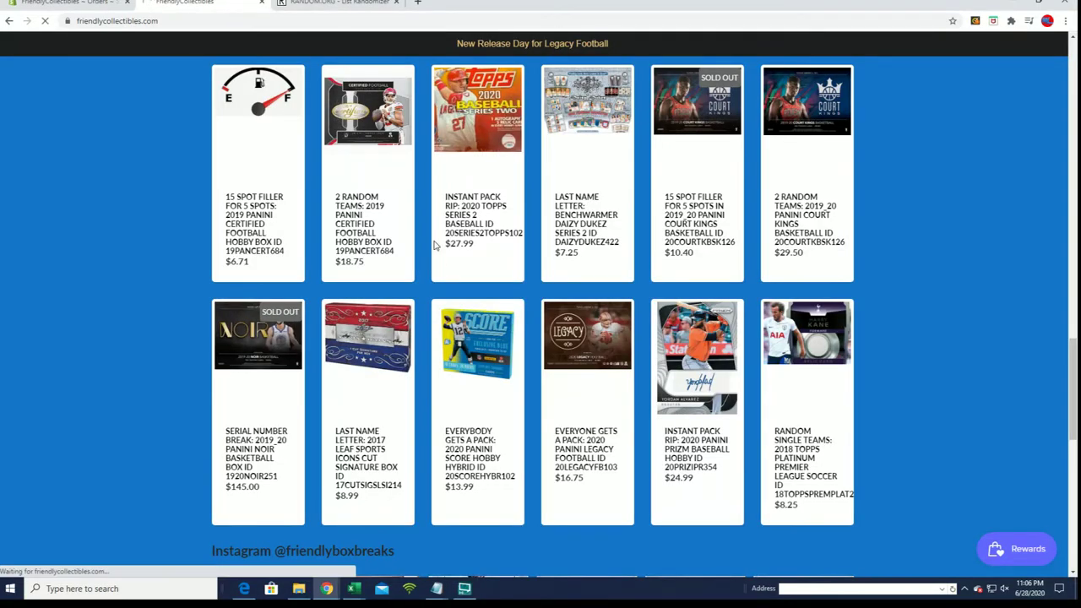
scroll(480, 227, down, 1)
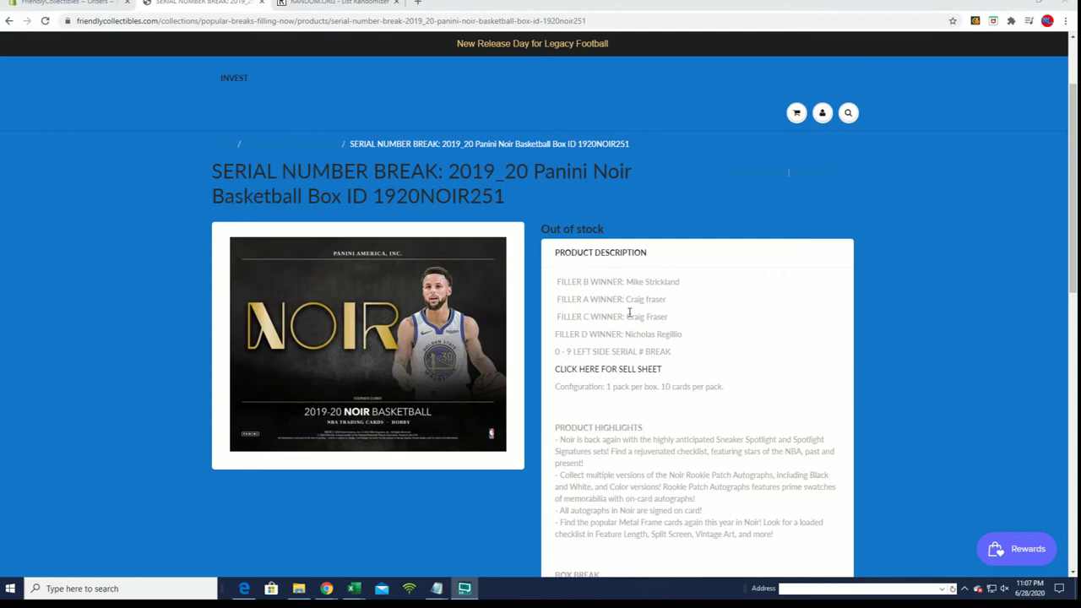
Copy the ten Filler E entrant names from Notepad into the RANDOM.ORG list box
click(338, 4)
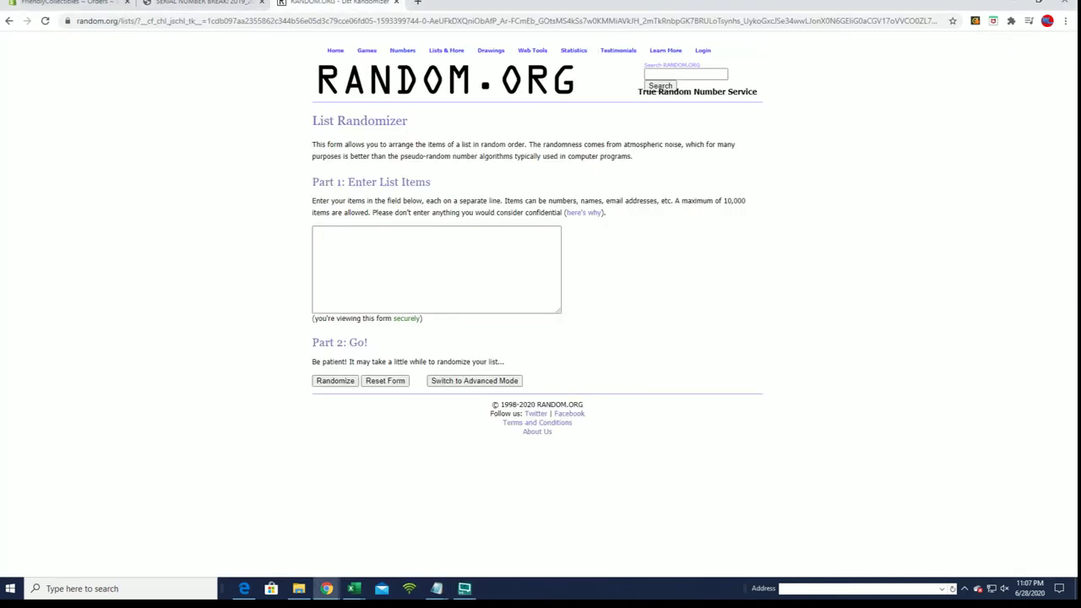
key(alt+Tab)
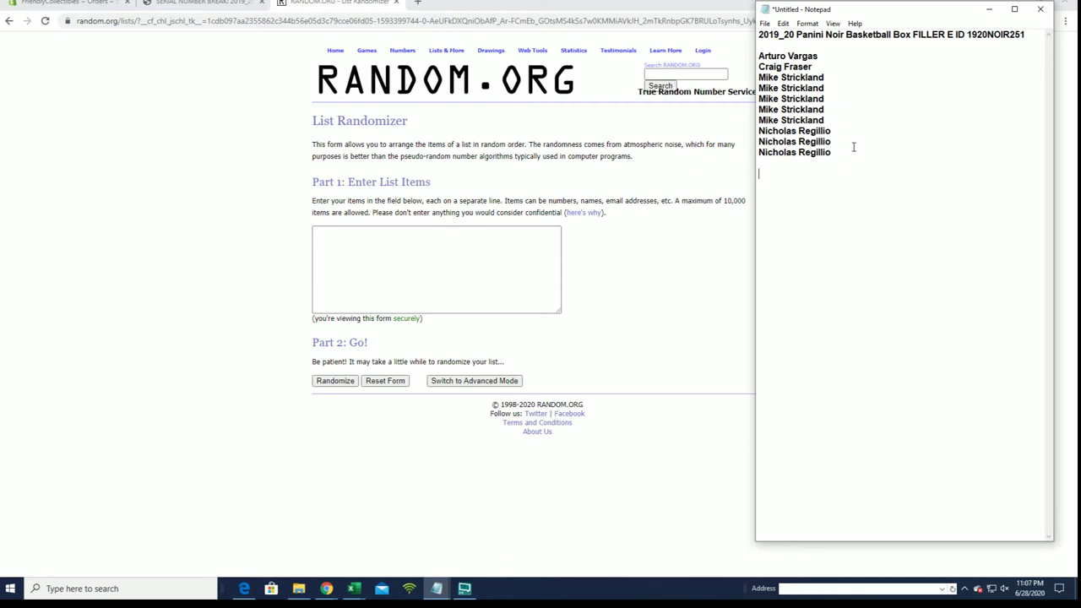
drag(831, 153, 758, 56)
right_click(803, 90)
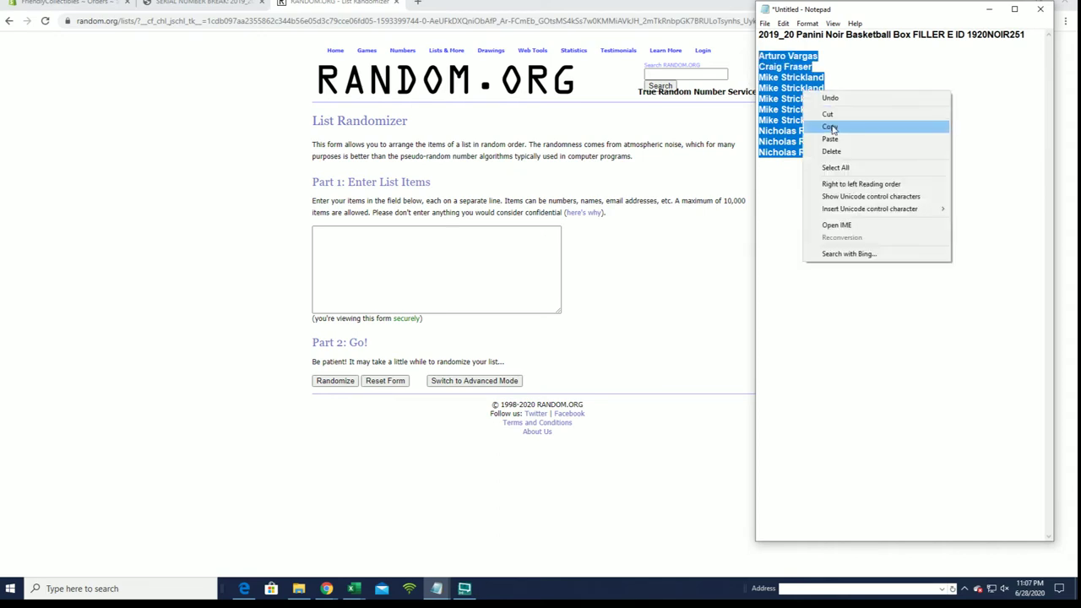
click(823, 127)
click(345, 251)
right_click(346, 252)
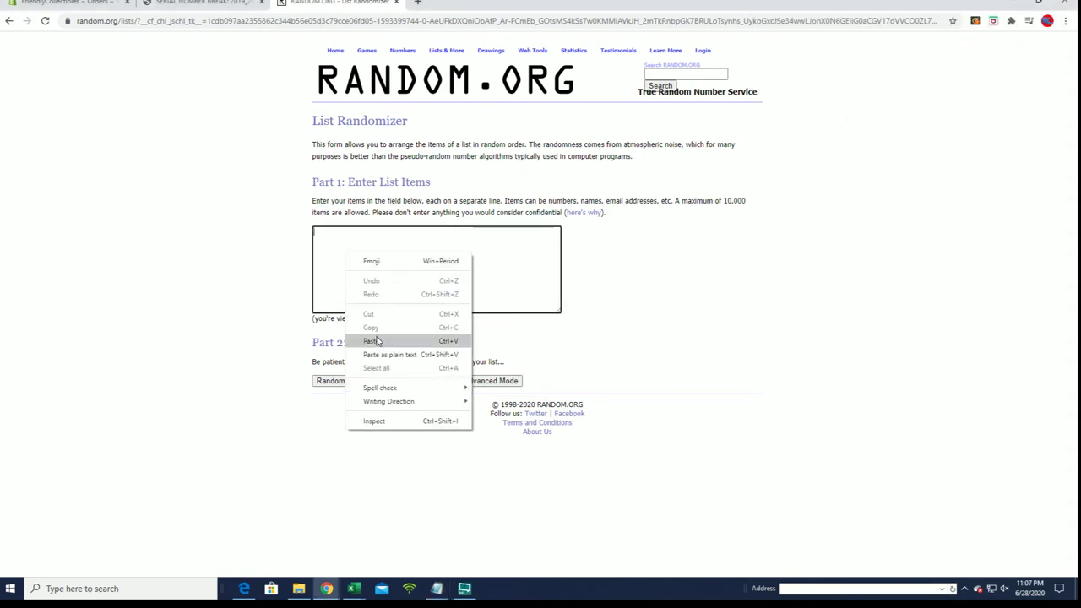
click(380, 334)
Randomize the entrant list once and enlarge the page zoom for easier reading
click(336, 382)
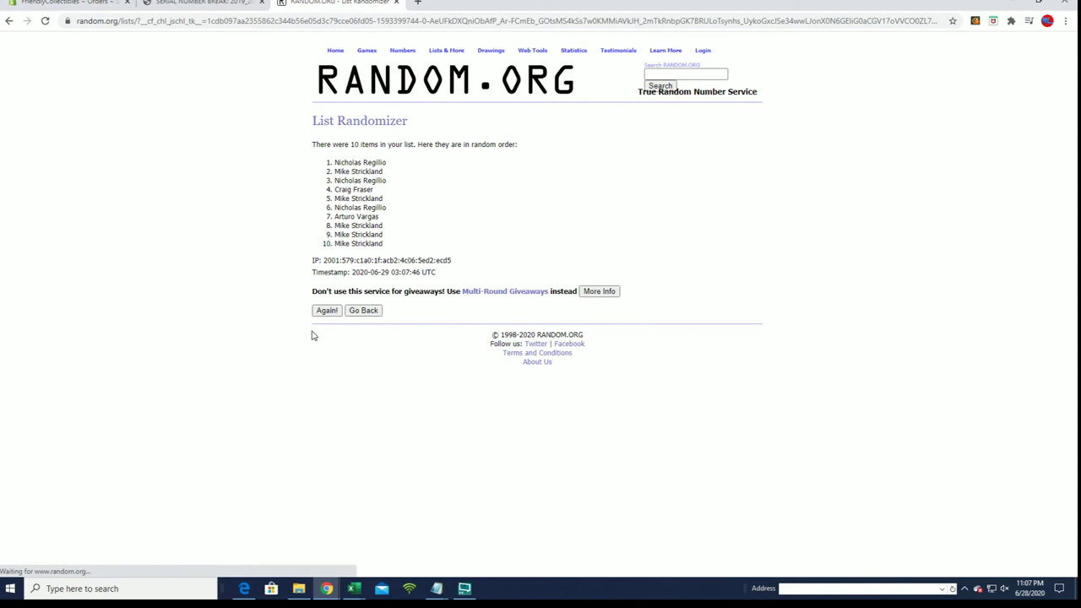
click(1066, 20)
click(1047, 125)
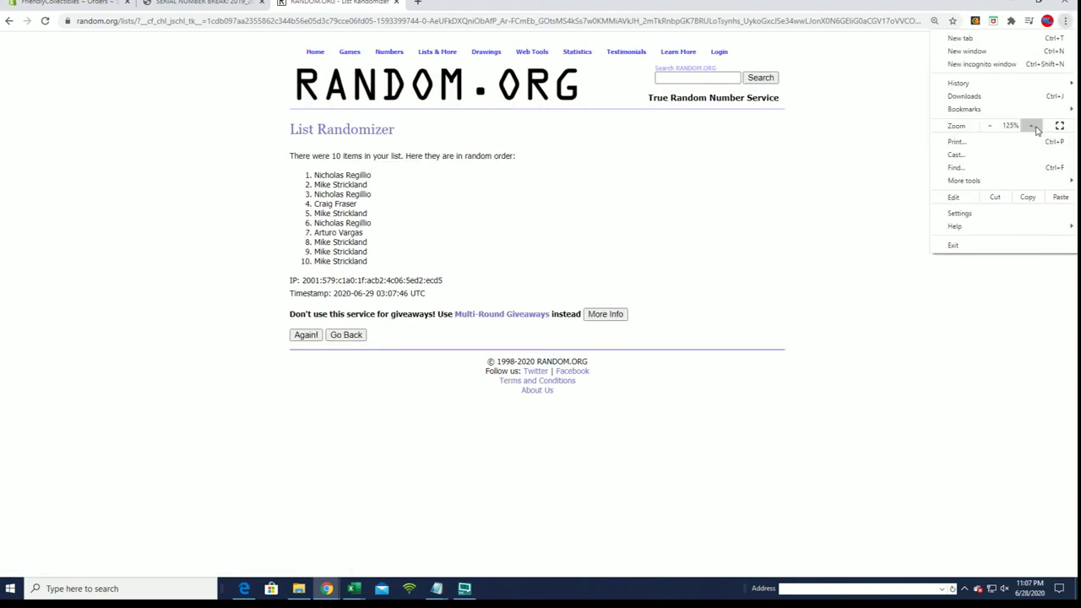
click(226, 456)
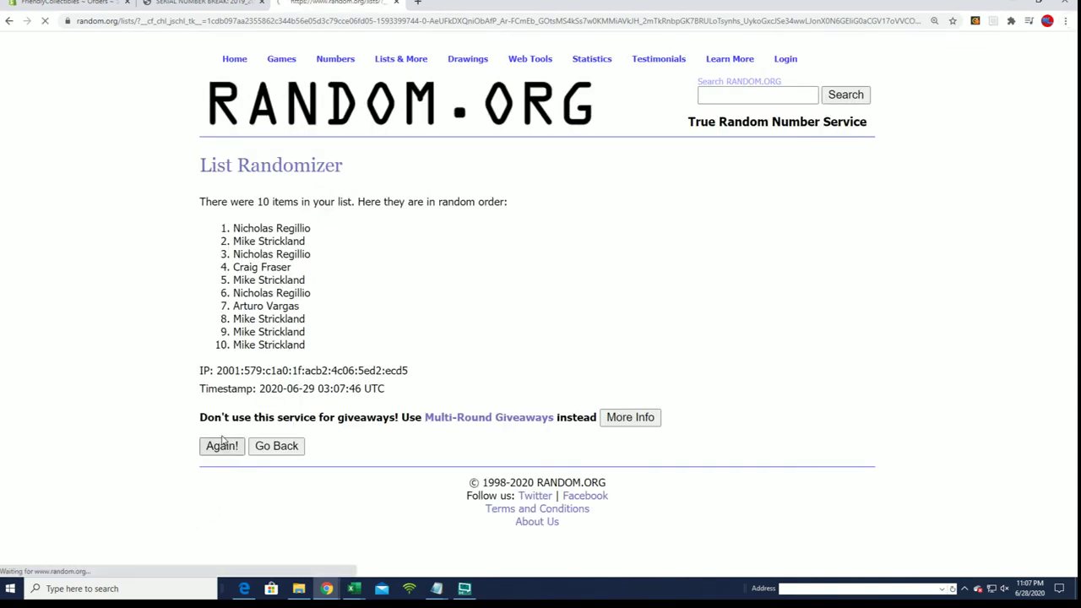
Randomize the list six more times, for seven shuffles in total
click(222, 446)
click(215, 475)
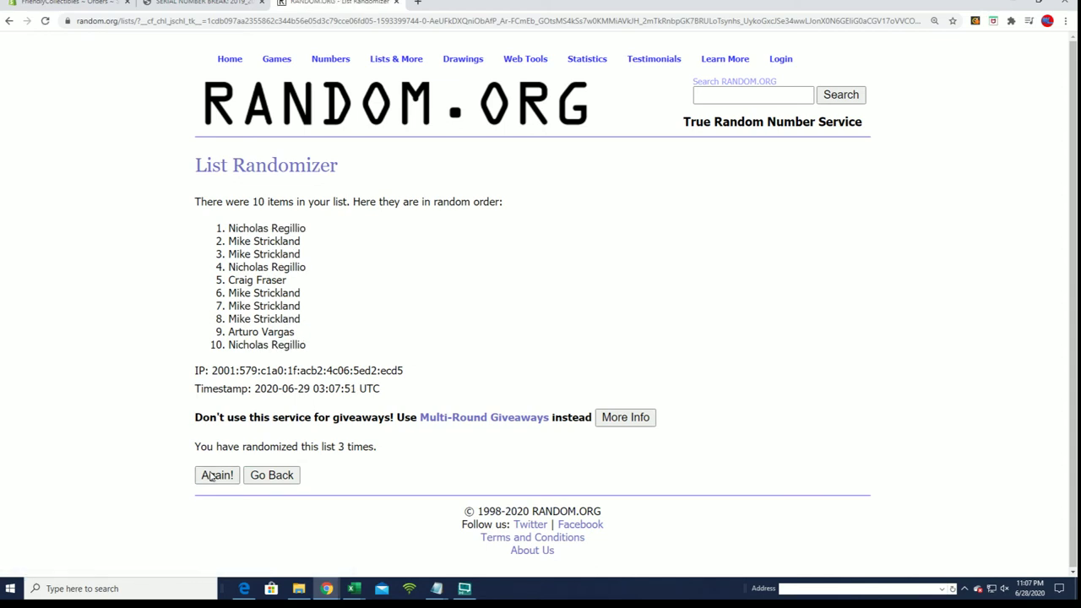
click(216, 476)
click(216, 475)
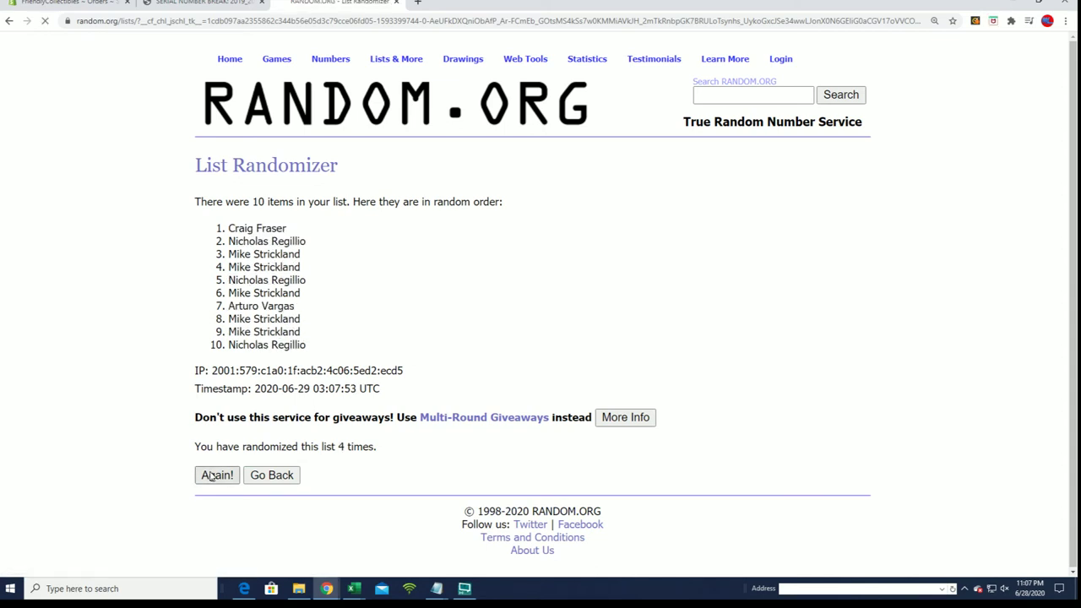
click(216, 475)
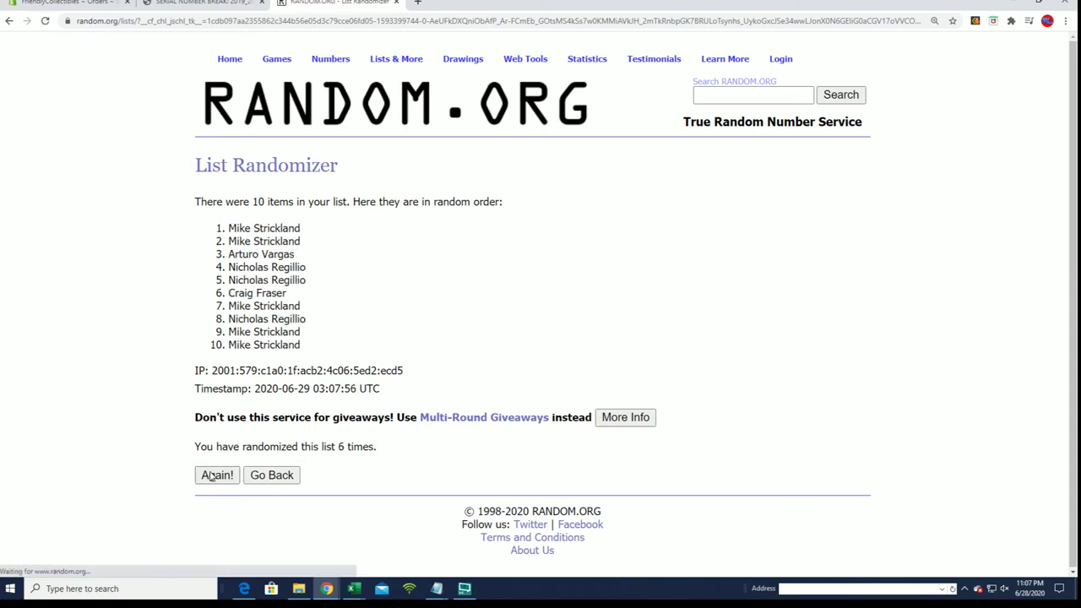
click(215, 475)
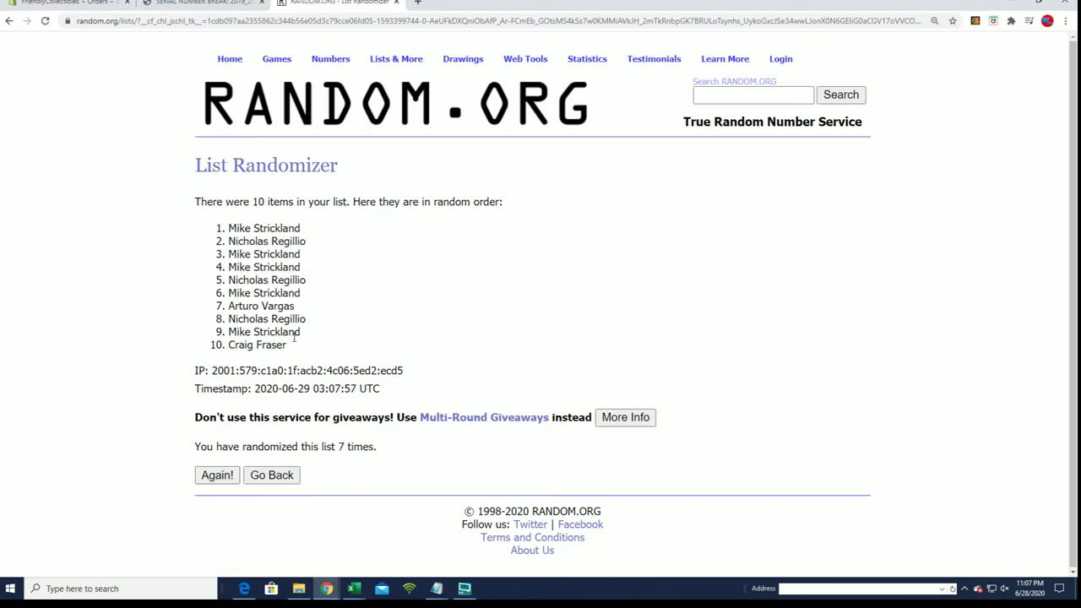
drag(301, 229, 228, 228)
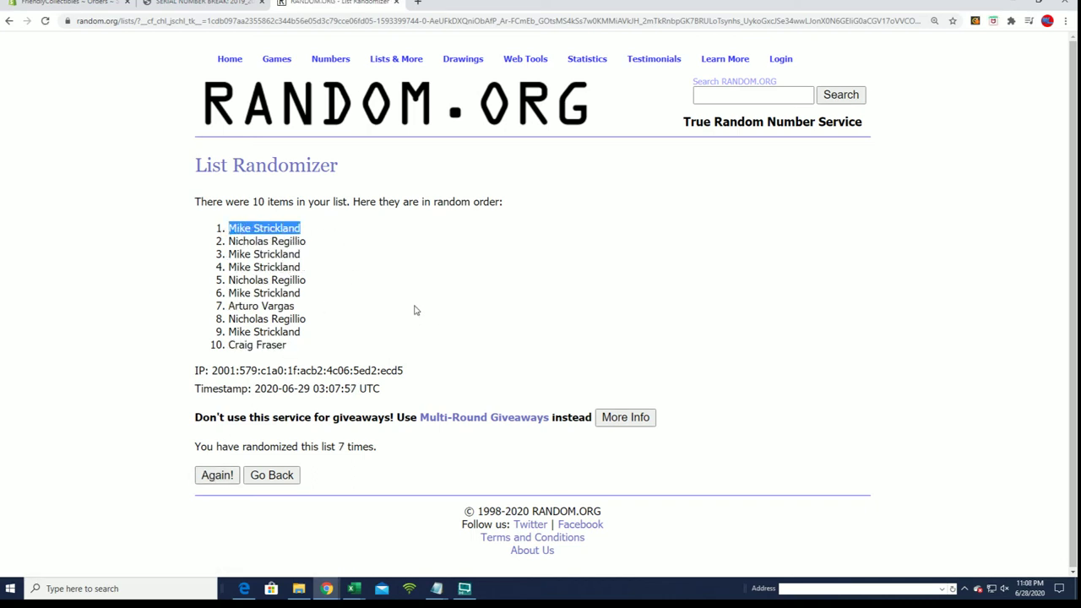
right_click(287, 235)
click(296, 239)
Clear the name highlight and return to the Panini Noir break product page
click(486, 248)
click(202, 5)
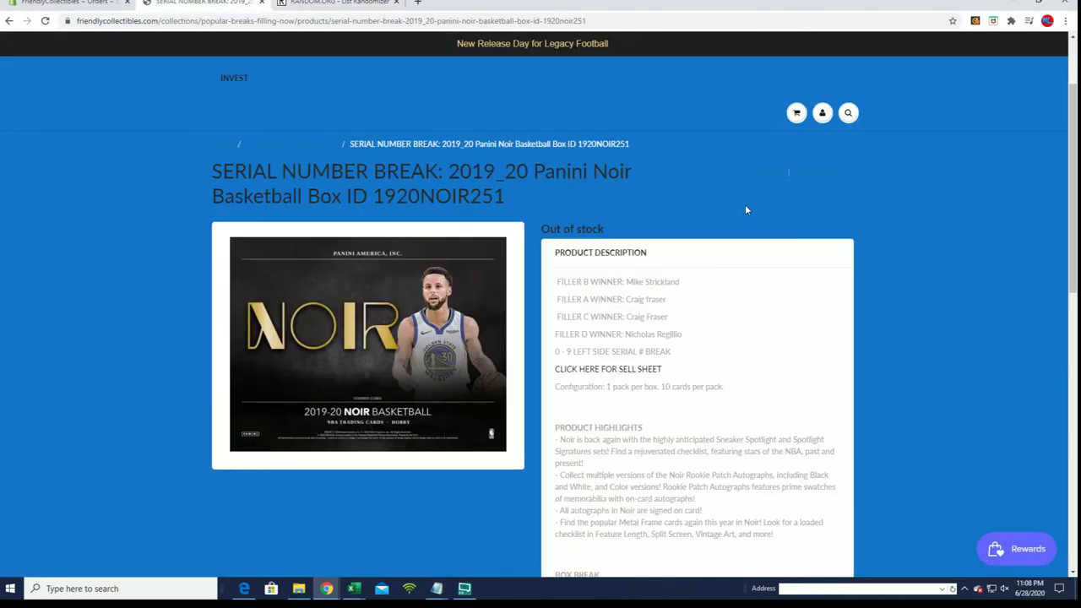
scroll(735, 254, down, 1)
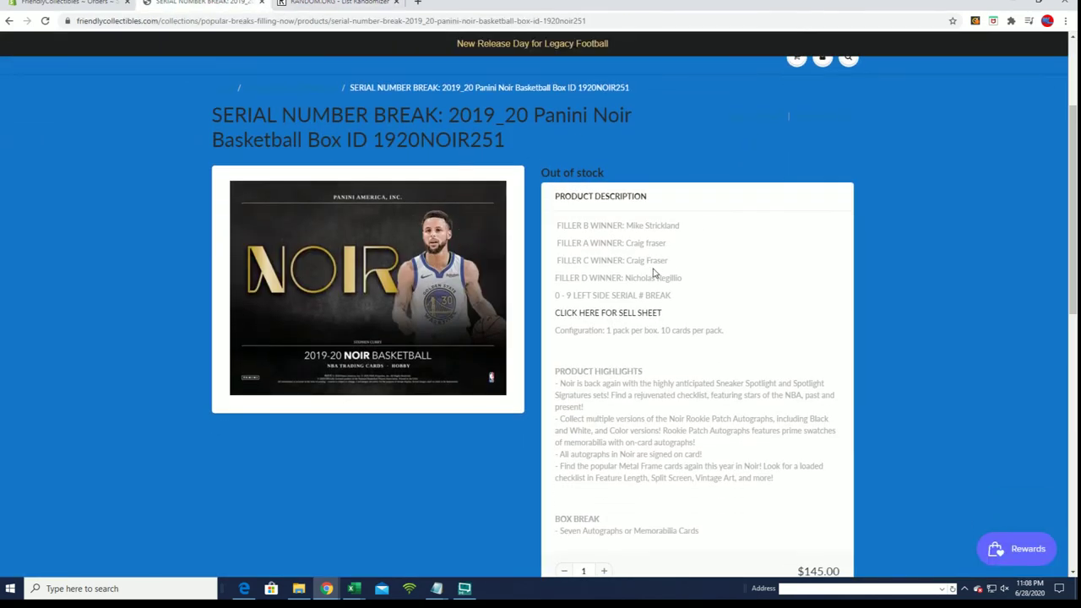